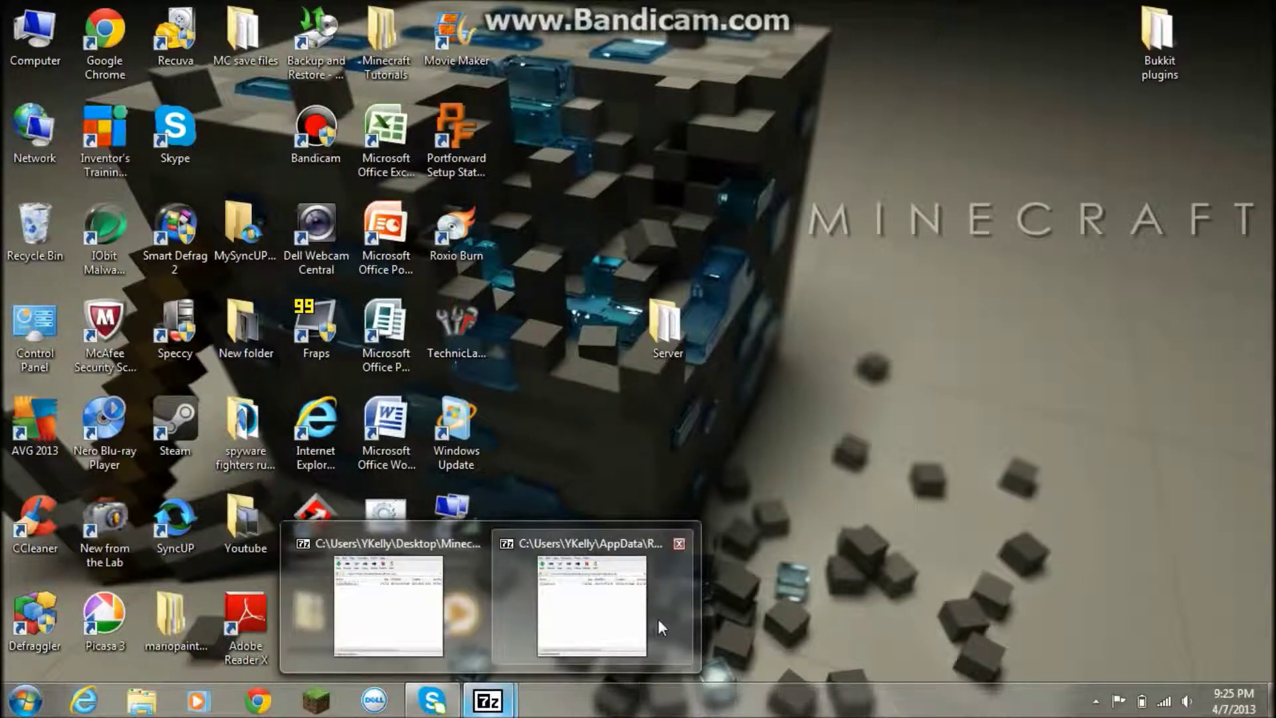
Restore both minimized 7-Zip windows: Minecraft Tutorials and texturepacks.
left_click(654, 620)
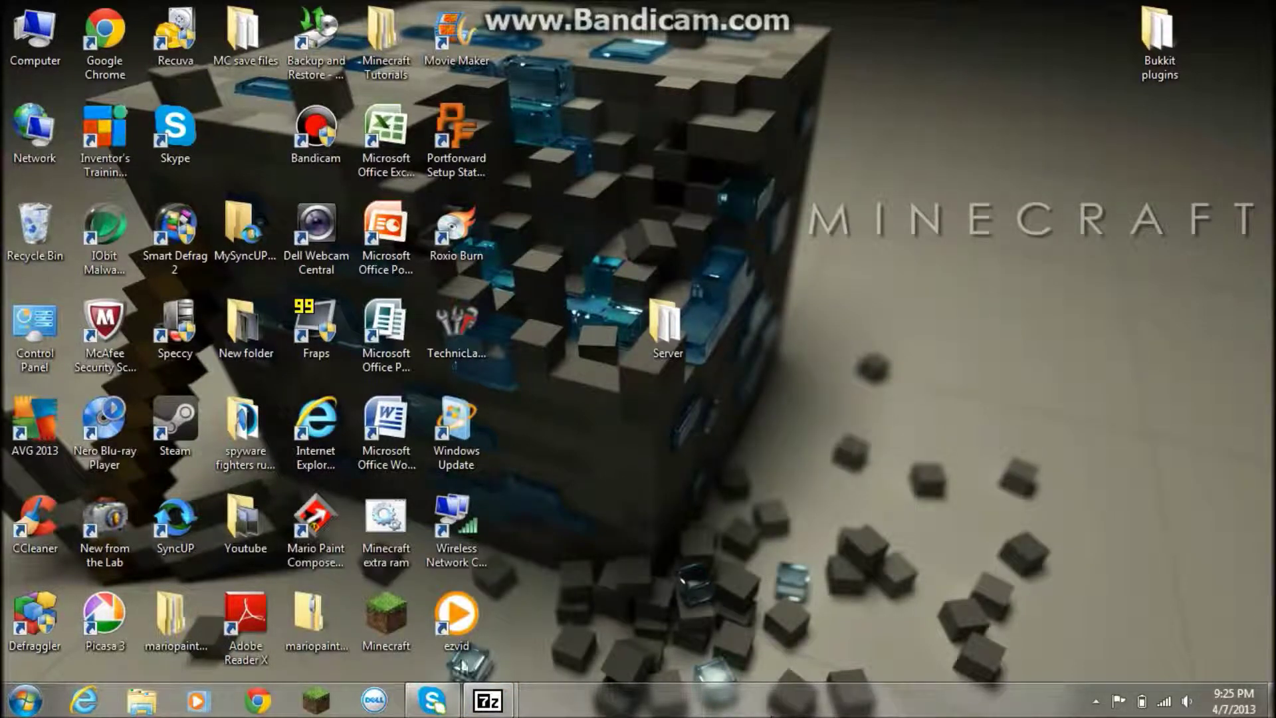
mouse_move(509, 704)
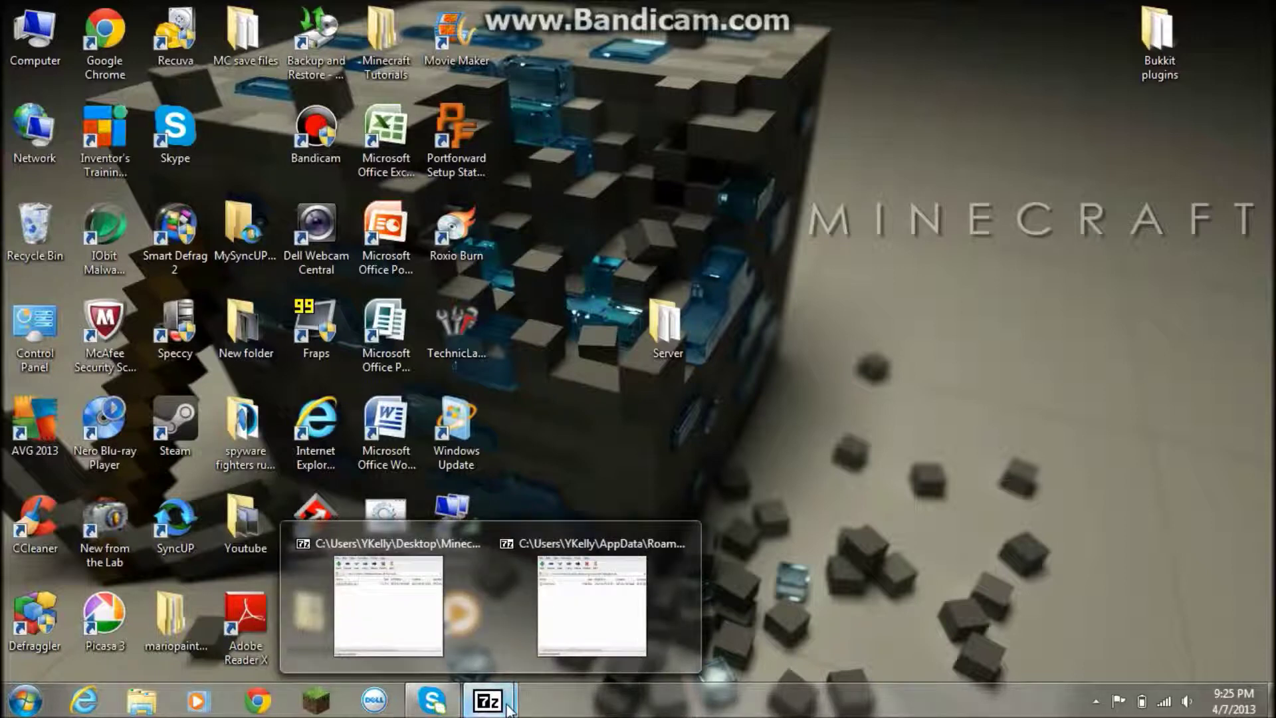
left_click(453, 633)
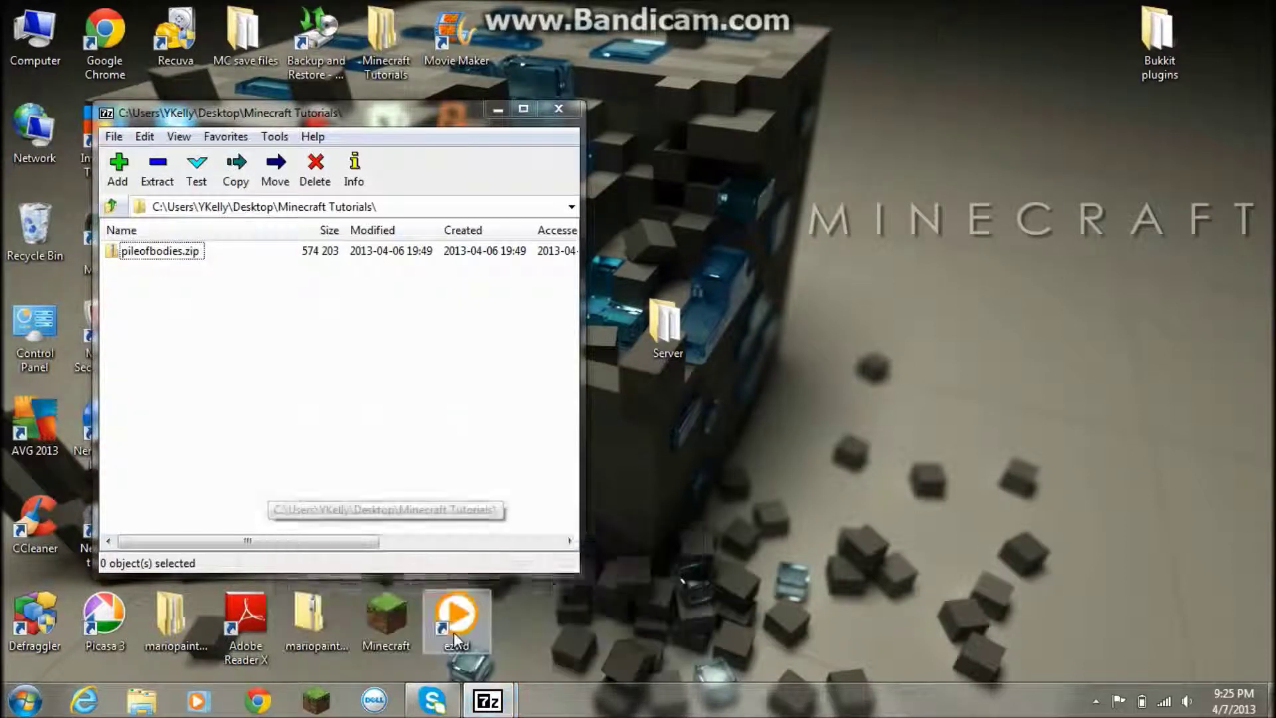
mouse_move(511, 706)
left_click(528, 617)
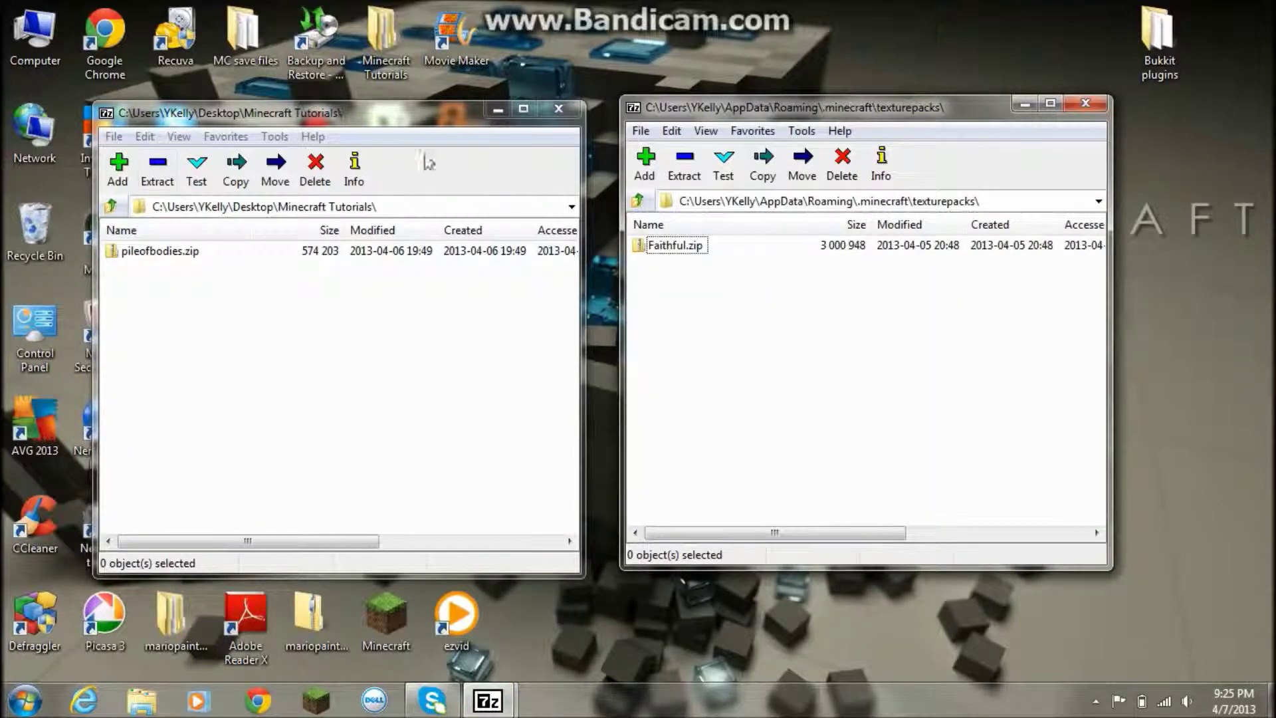
Go up from texturepacks to the Roaming folder in the right window and edit its path.
left_click(639, 201)
left_click(639, 201)
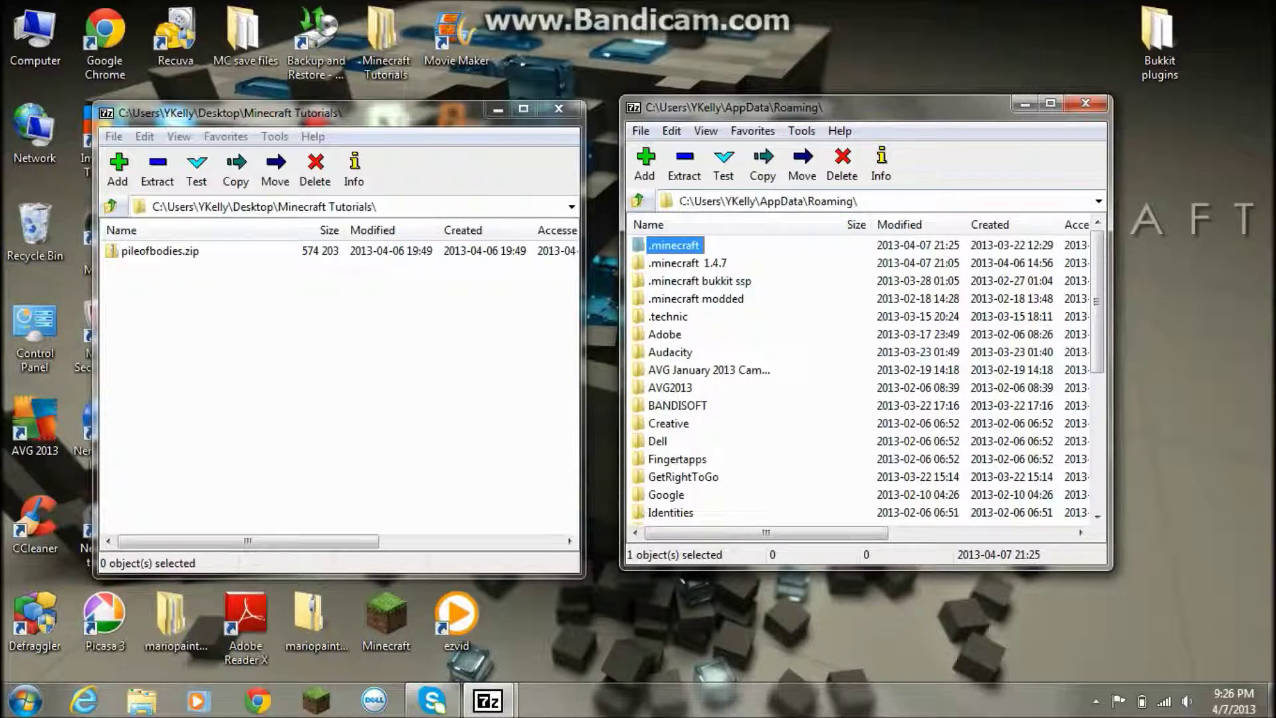
left_click(683, 201)
left_click(683, 201)
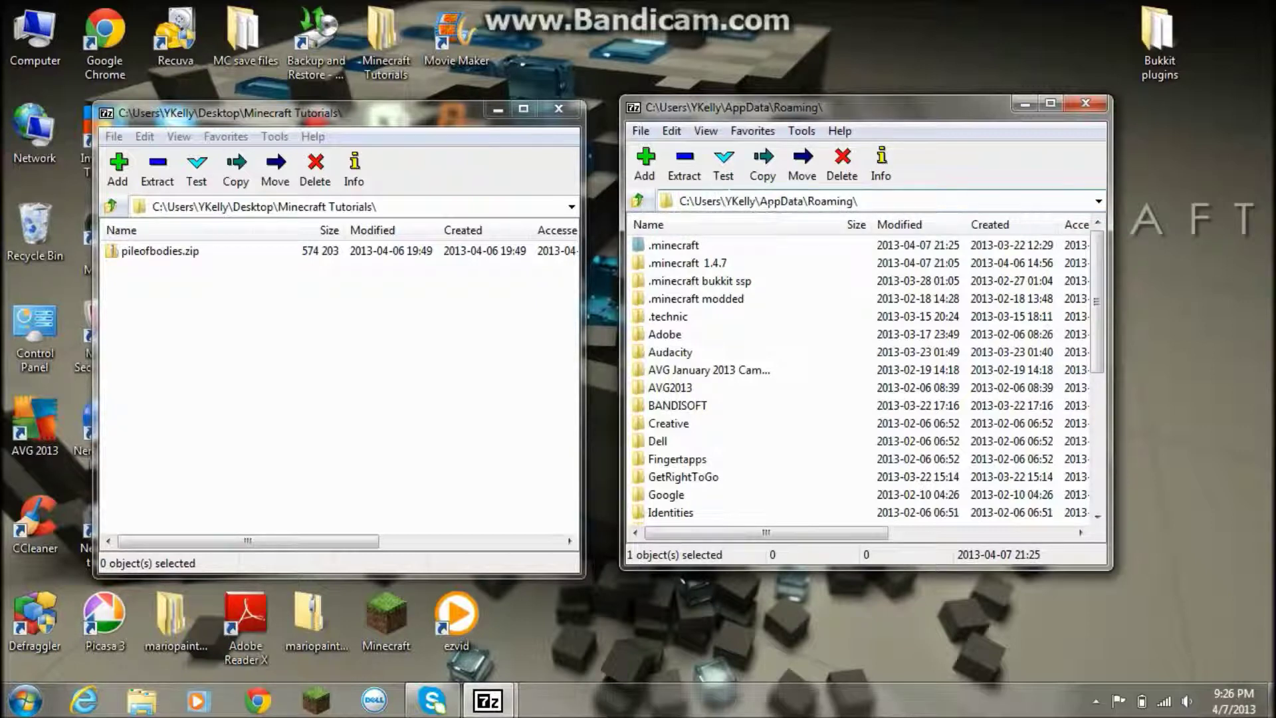
left_click(844, 201)
Open %appdata% in Explorer and copy the Roaming folder's full path from the address bar.
left_click(26, 700)
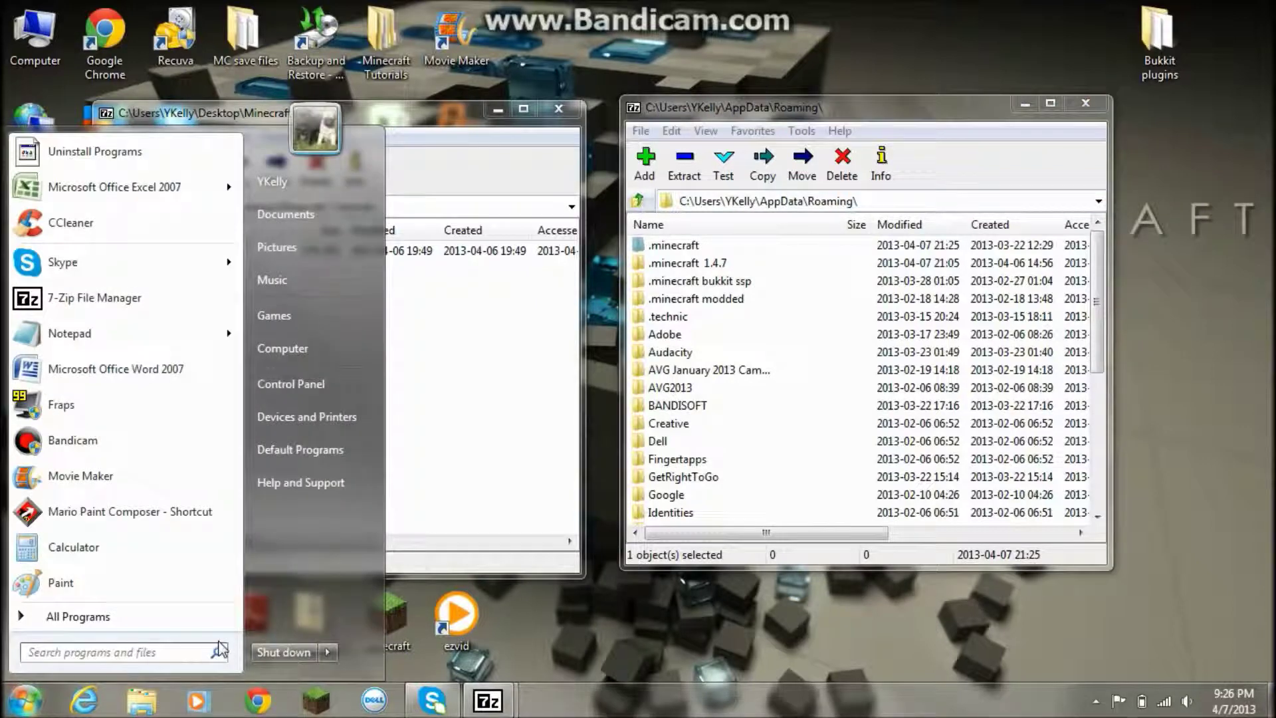
type("%app")
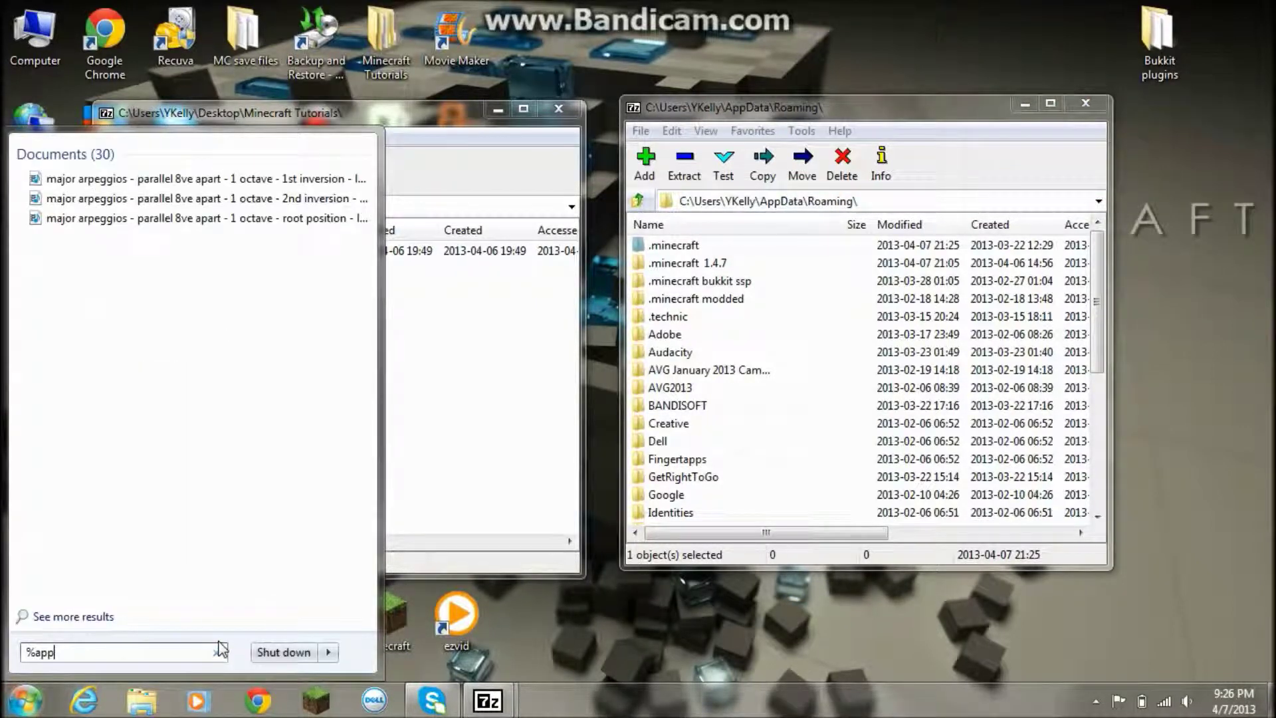
type("data%")
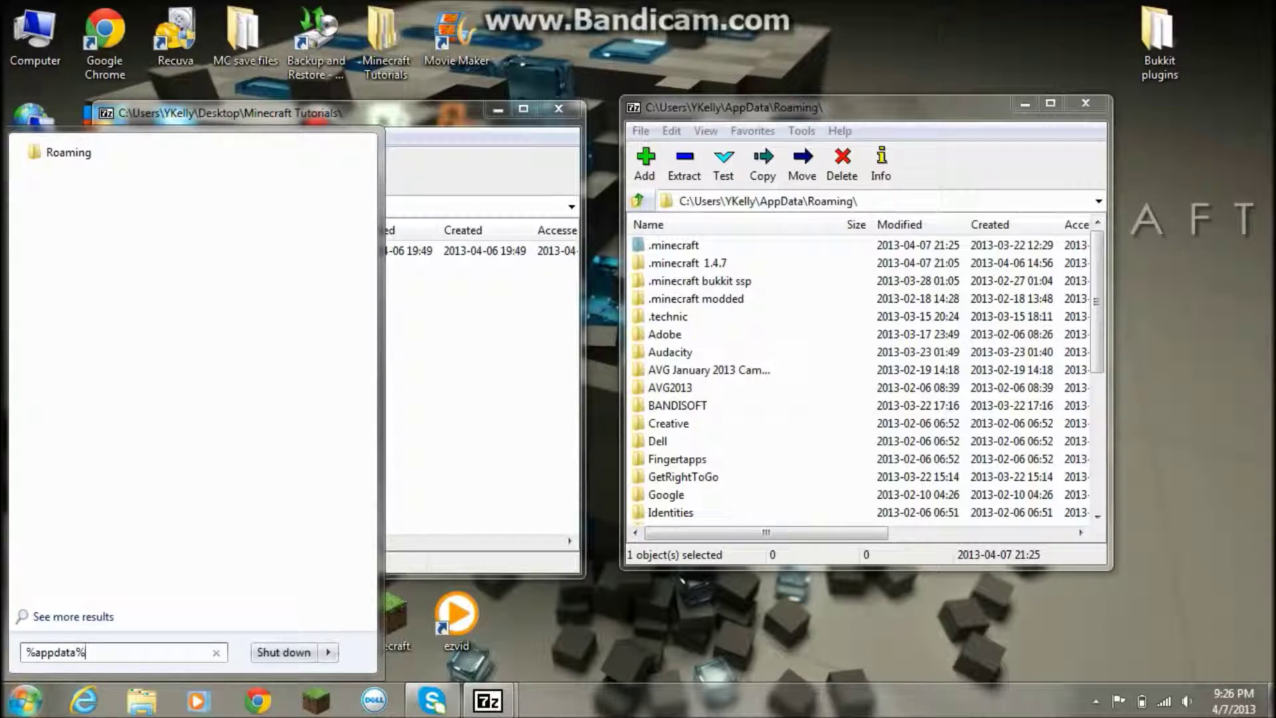
key("Return")
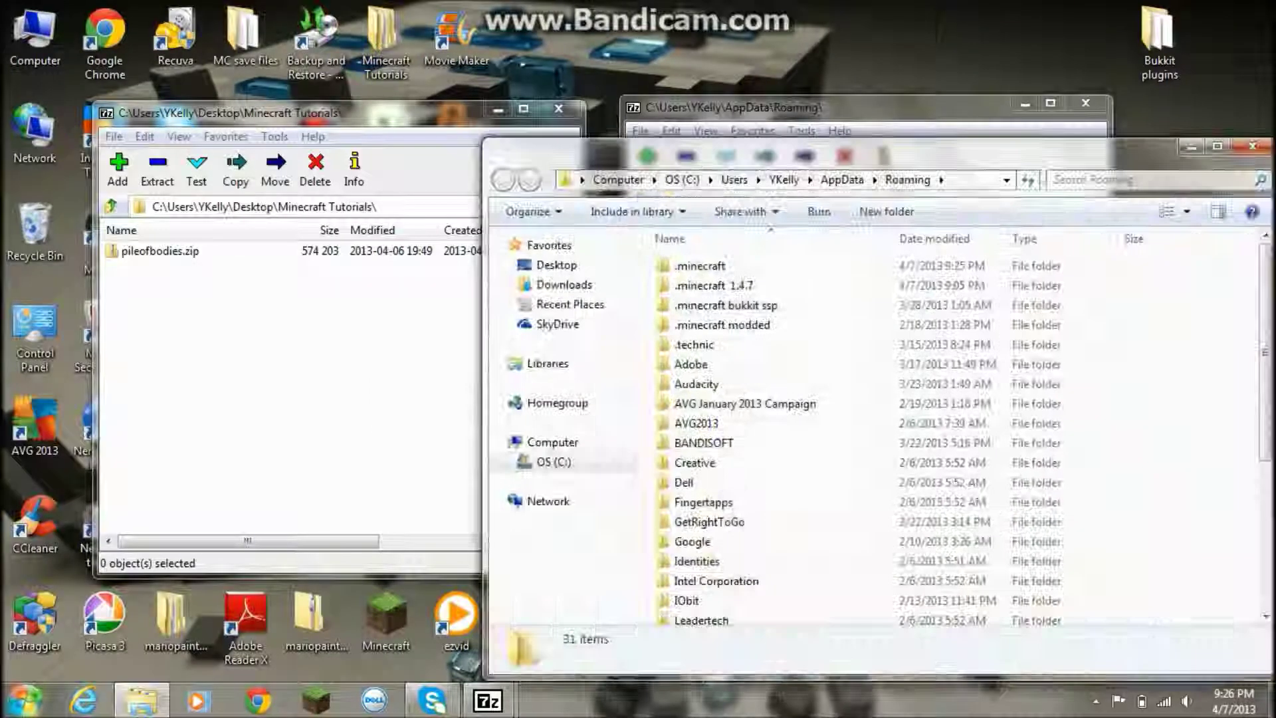
left_click(968, 180)
right_click(885, 177)
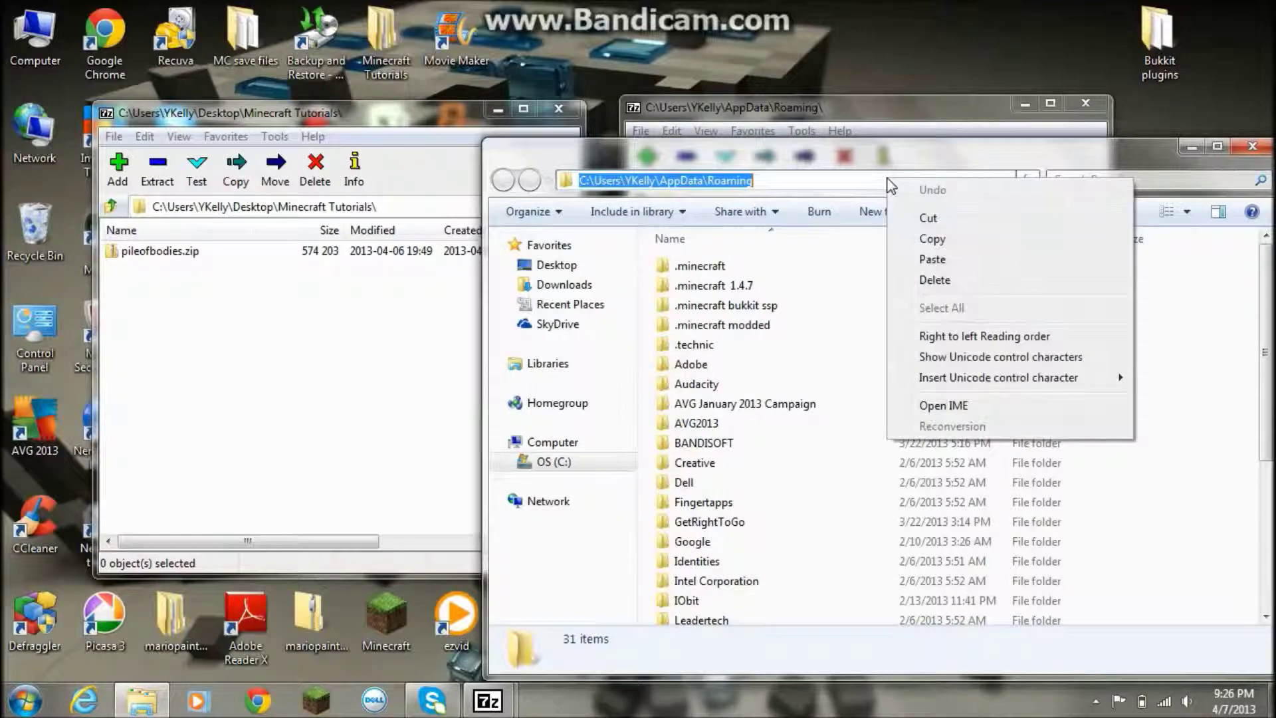
left_click(932, 240)
Close Explorer, paste the Roaming path into 7-Zip, open .minecraft\saves, and open pileofbodies.zip.
left_click(1254, 144)
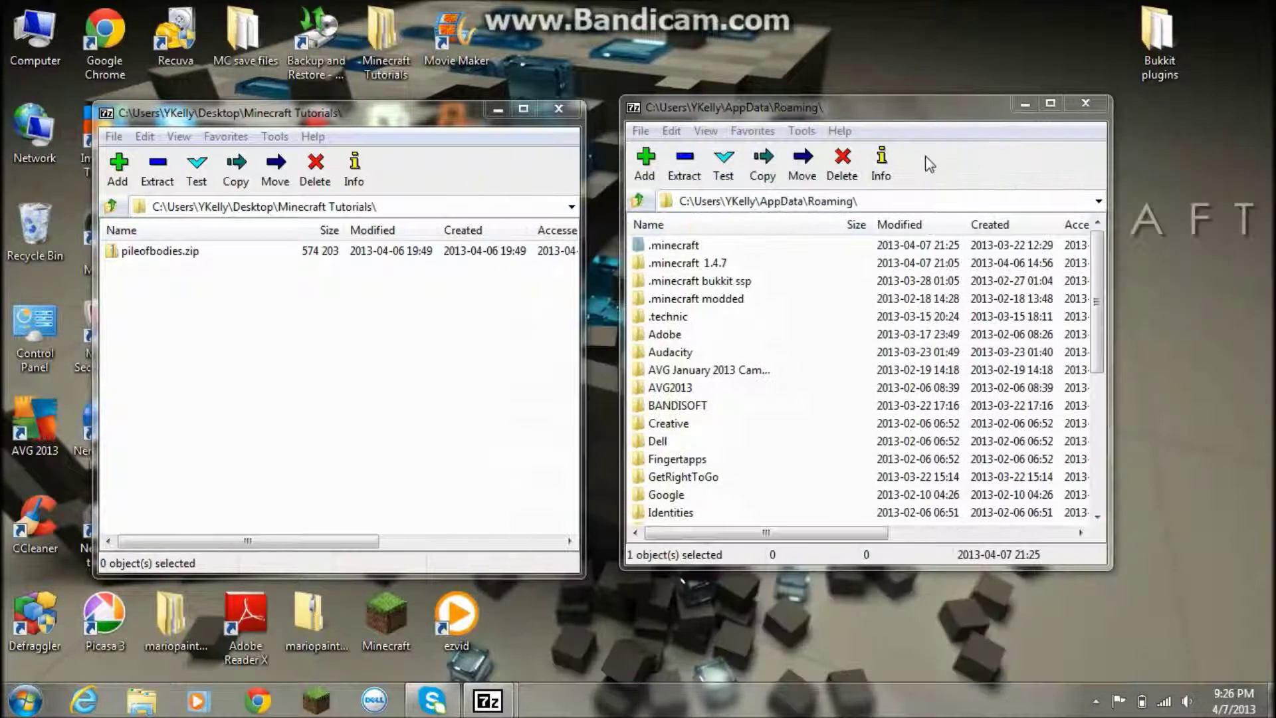
left_click(637, 203)
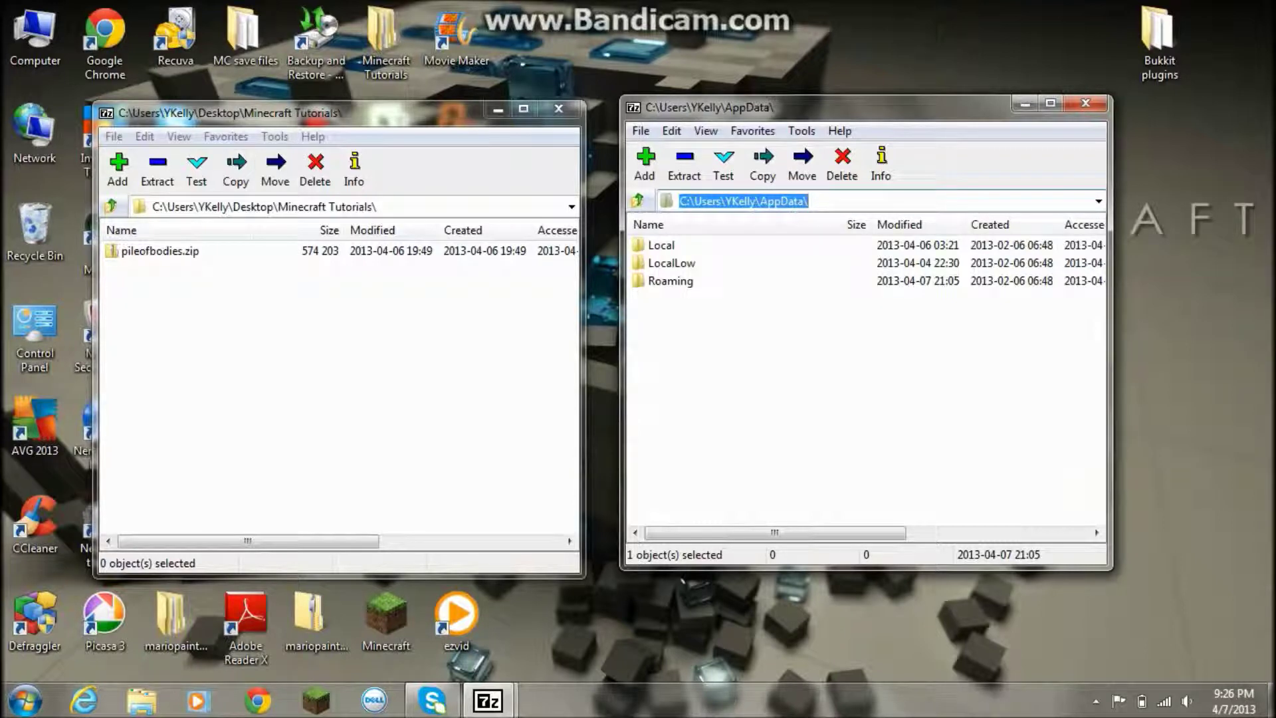
key("ctrl+v")
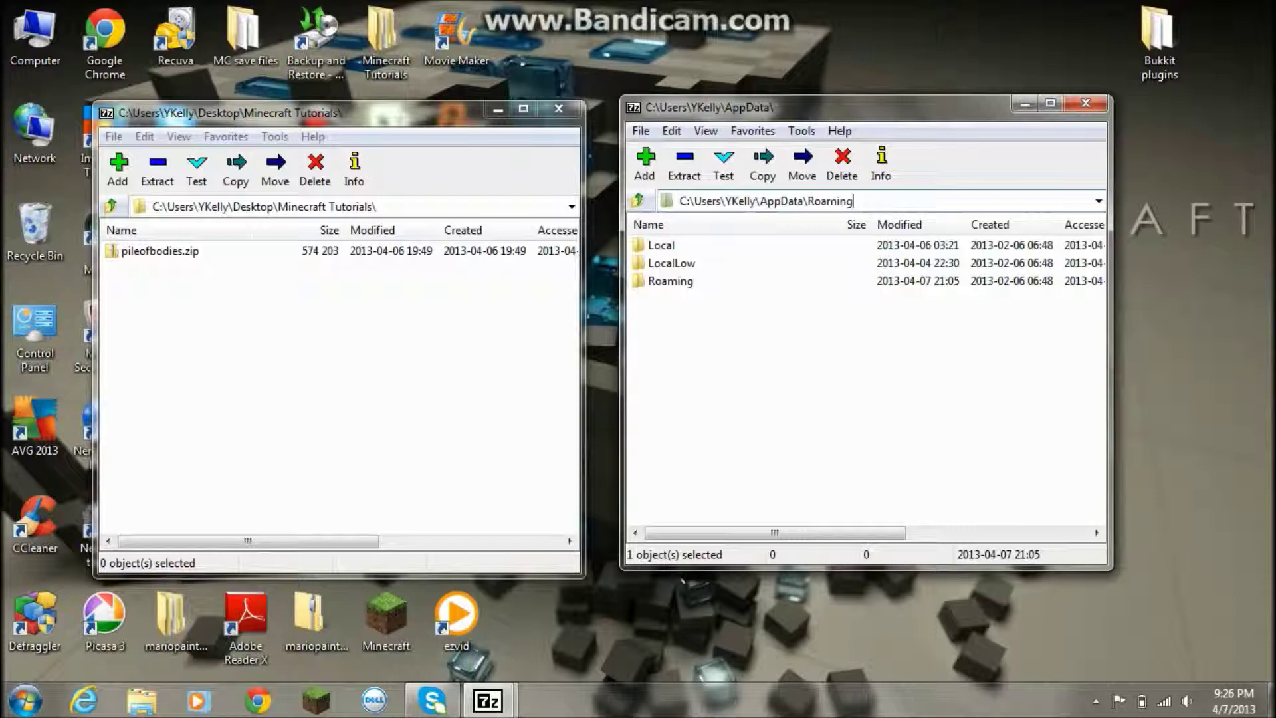
key("Return")
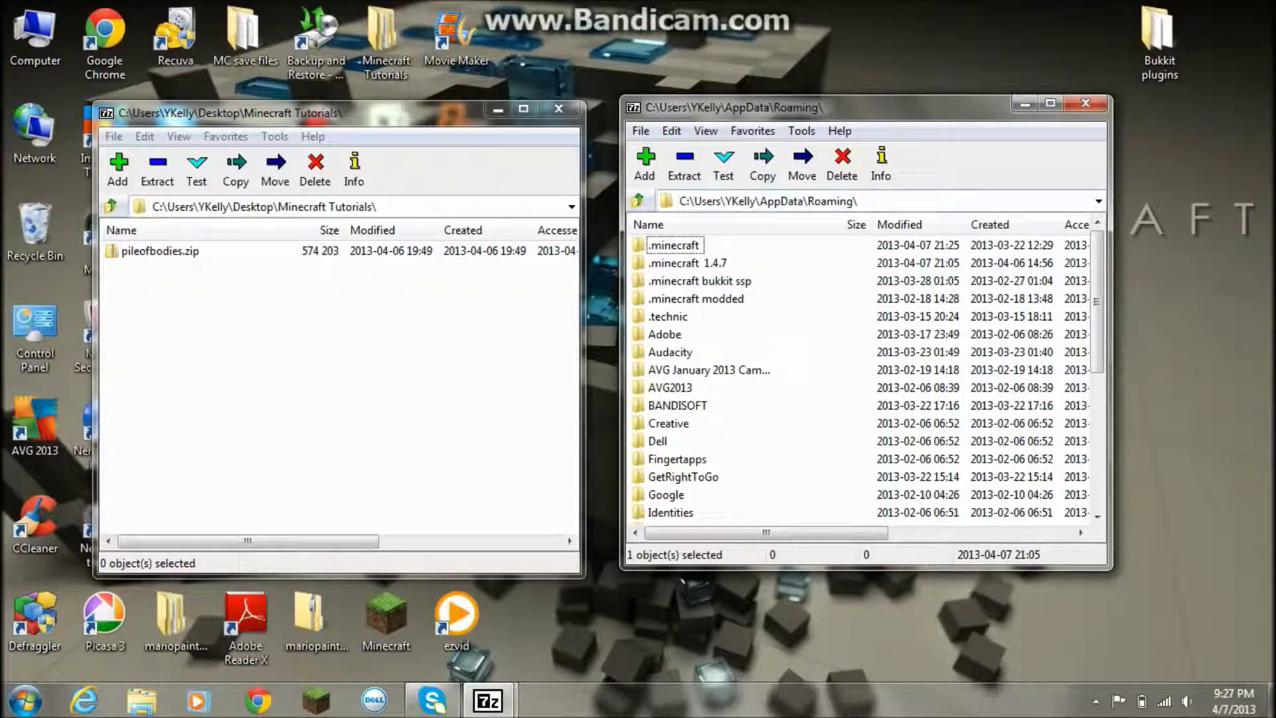
double_click(656, 248)
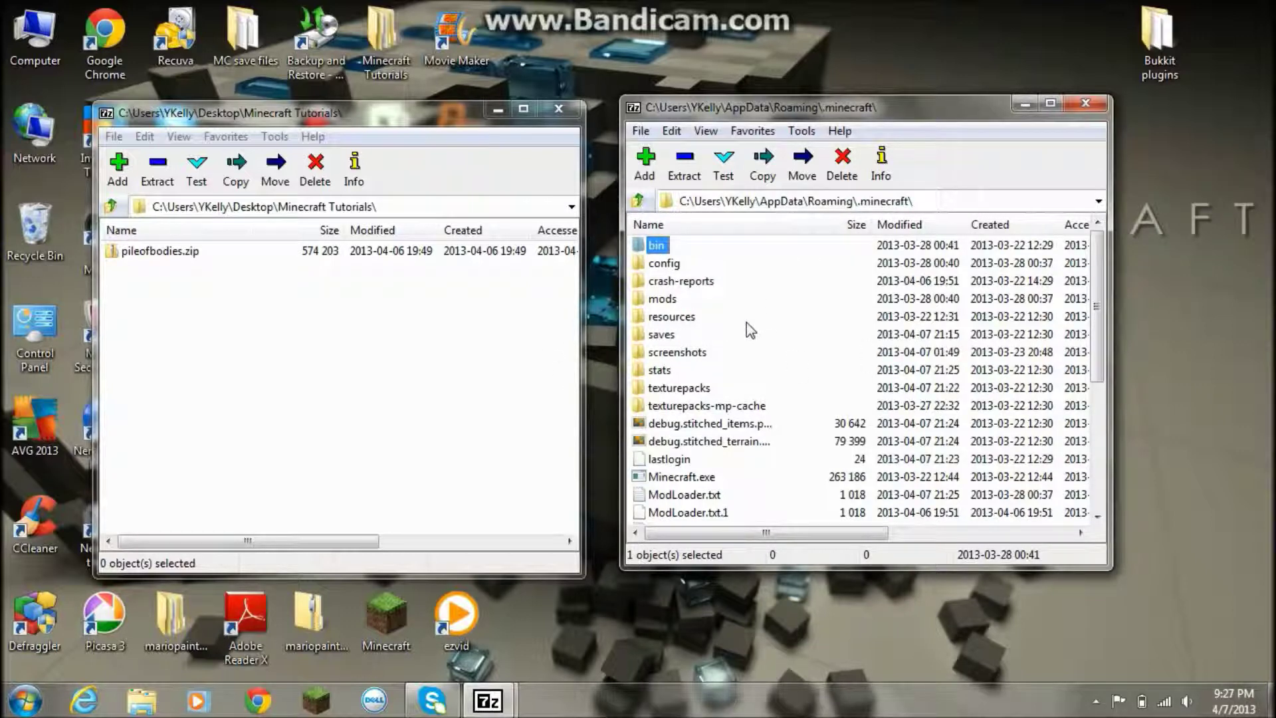
double_click(662, 335)
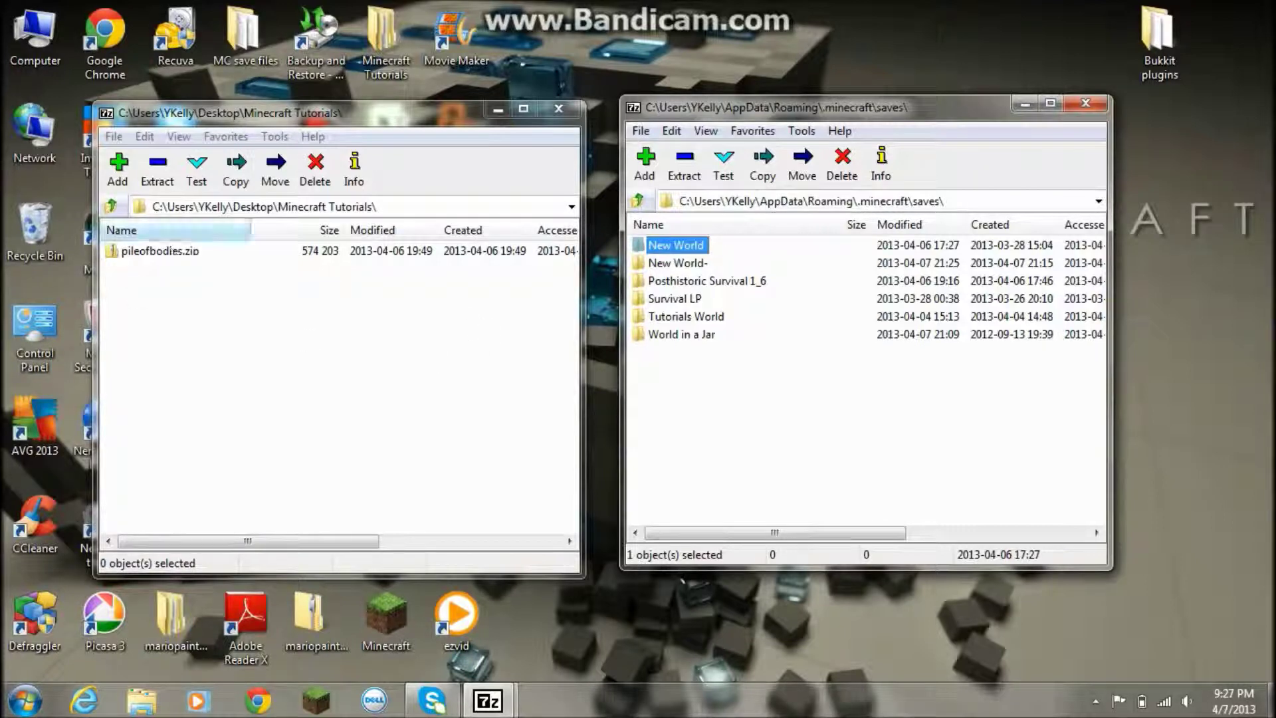
double_click(191, 252)
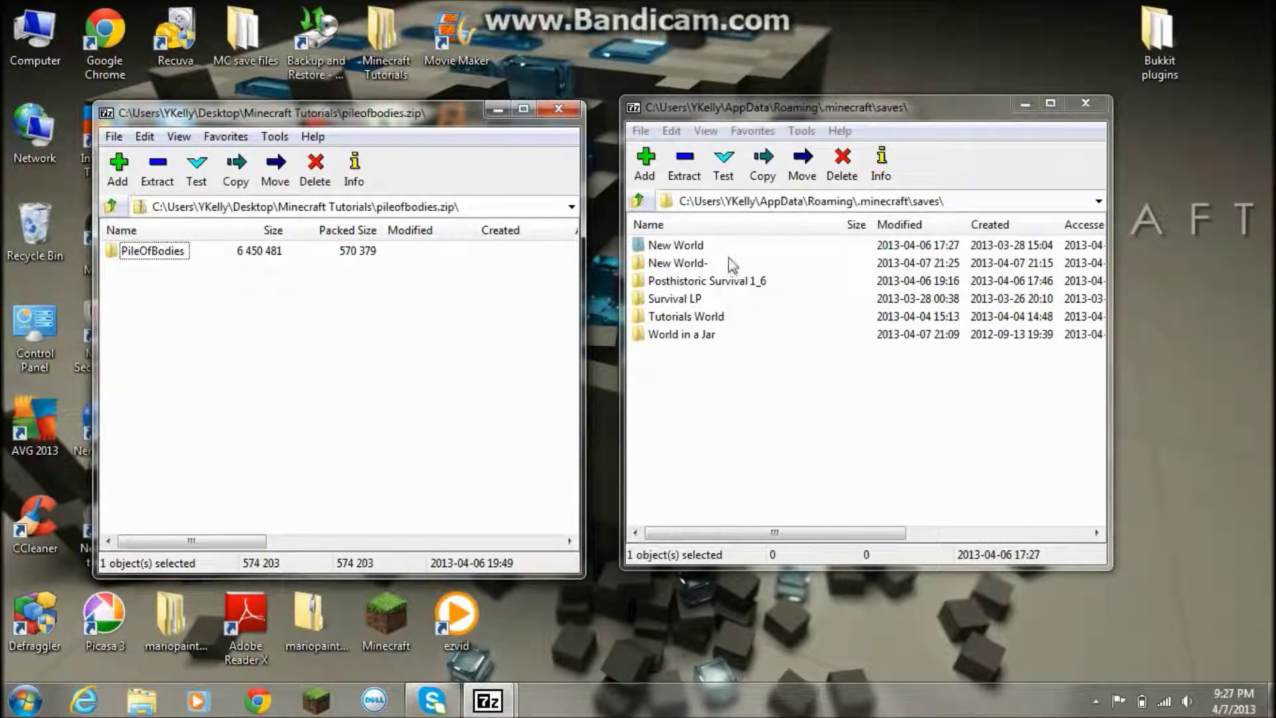
Inspect the New World- save and the PileOfBodies folder contents, then return to both top levels.
double_click(679, 265)
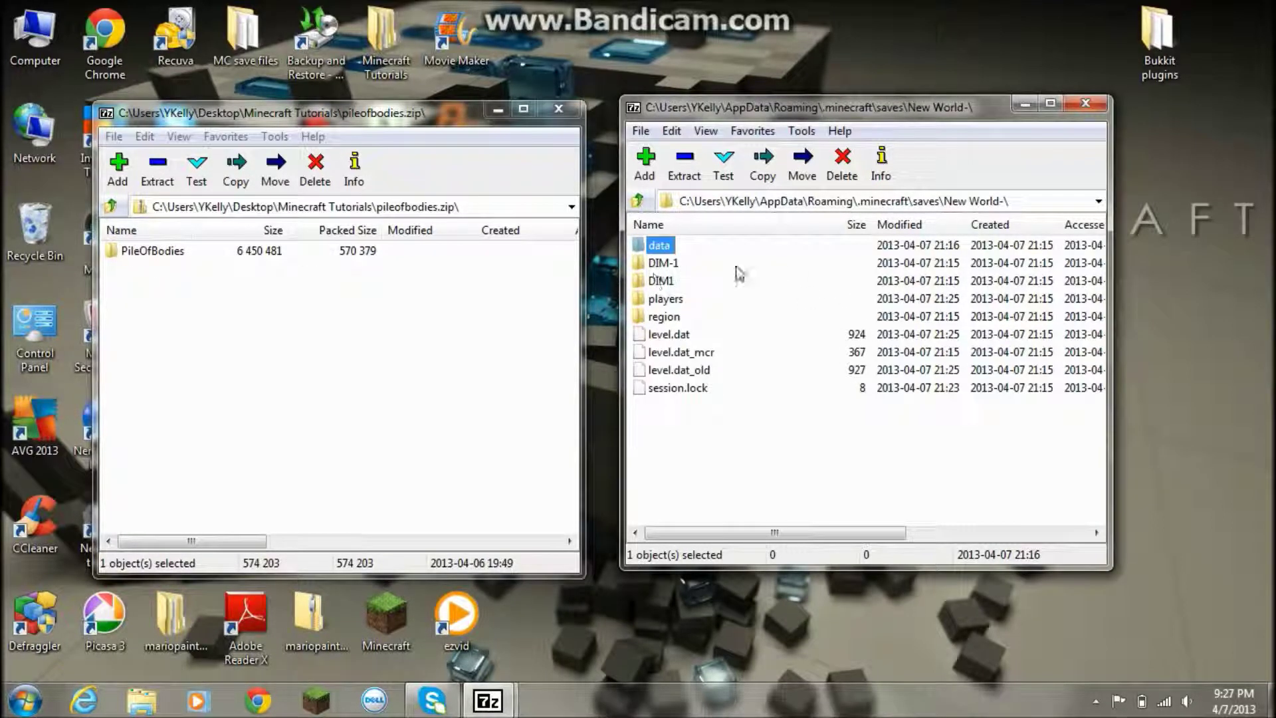
left_click(116, 256)
double_click(117, 256)
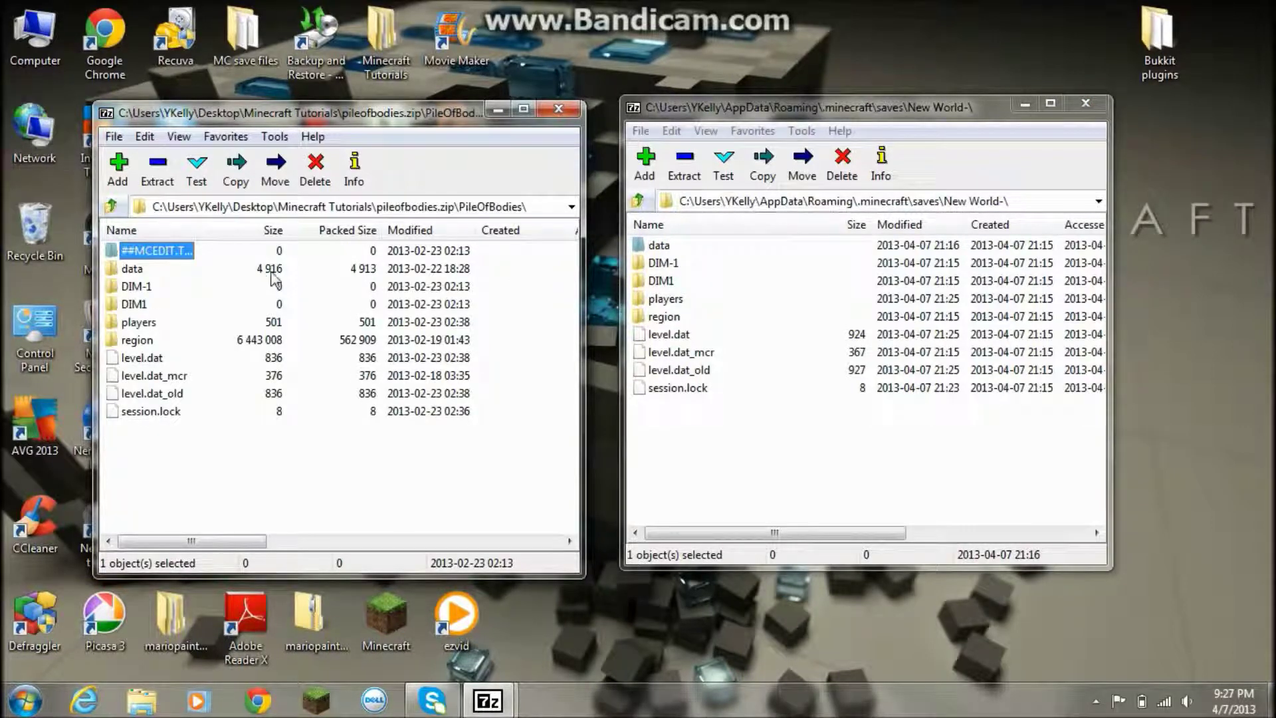
left_click(113, 207)
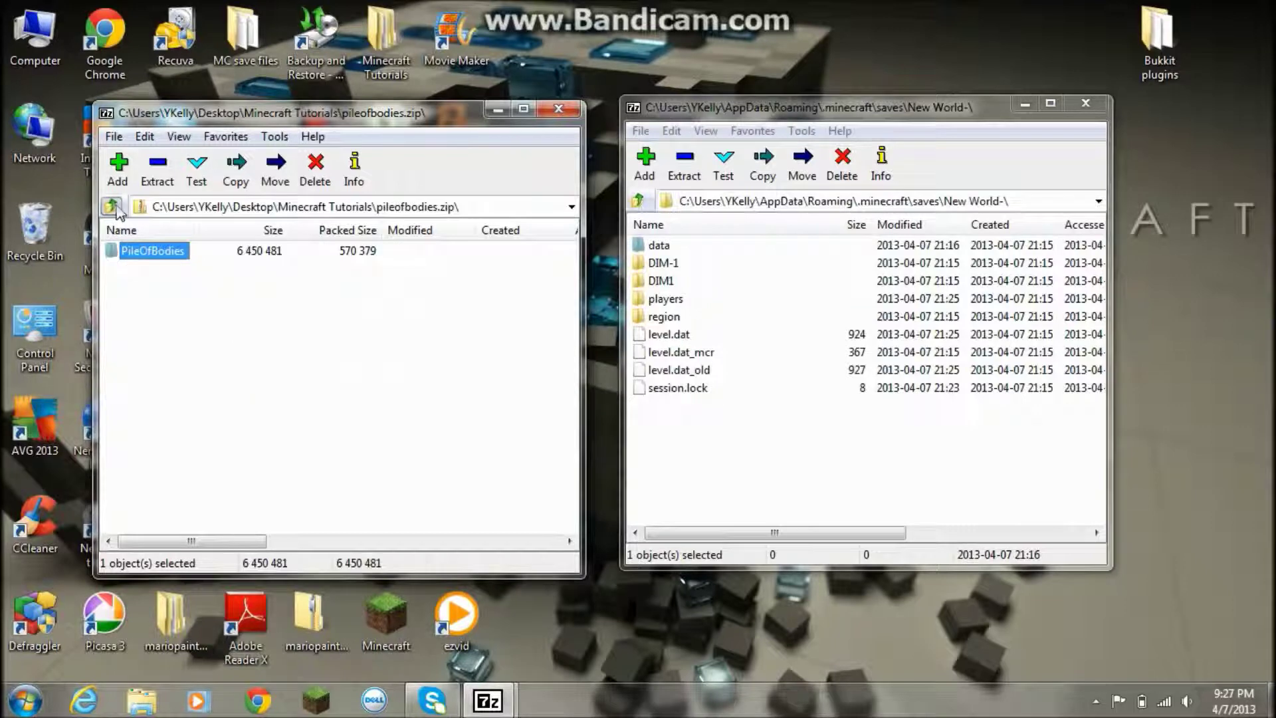
left_click(638, 200)
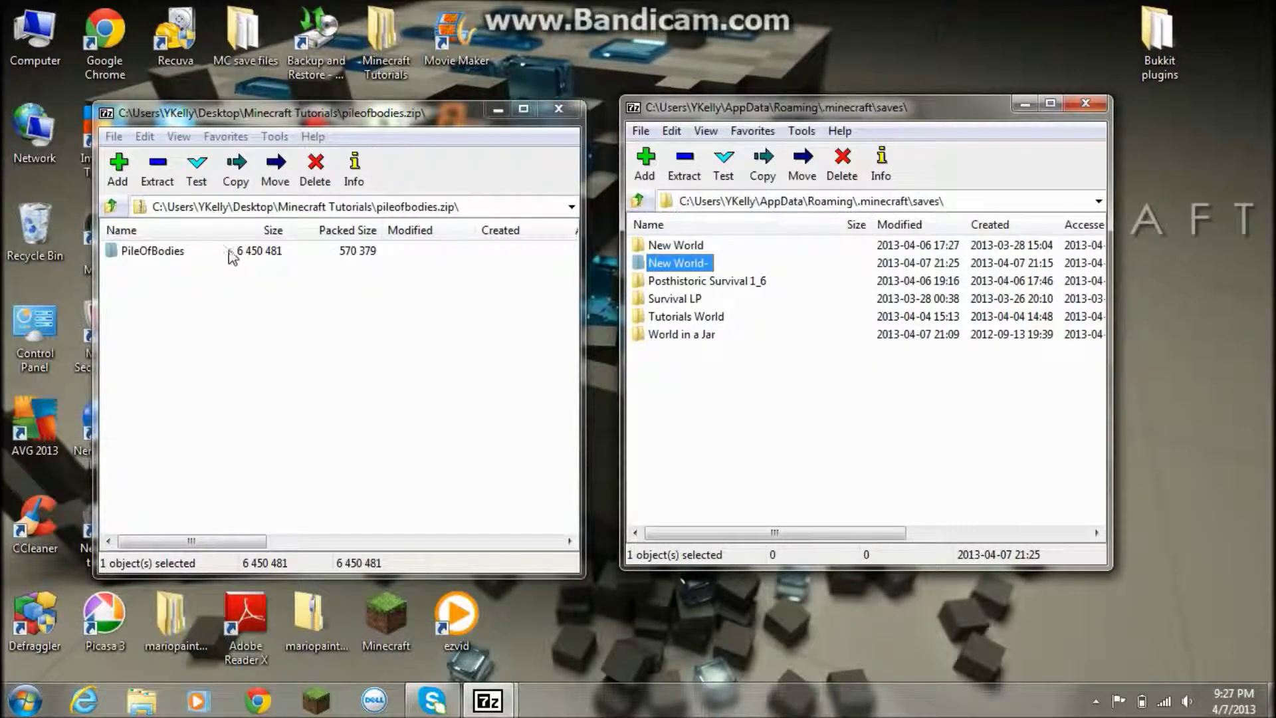
Drag PileOfBodies from the zip into .minecraft\saves, then close both 7-Zip windows.
left_click_drag(229, 248, 399, 288)
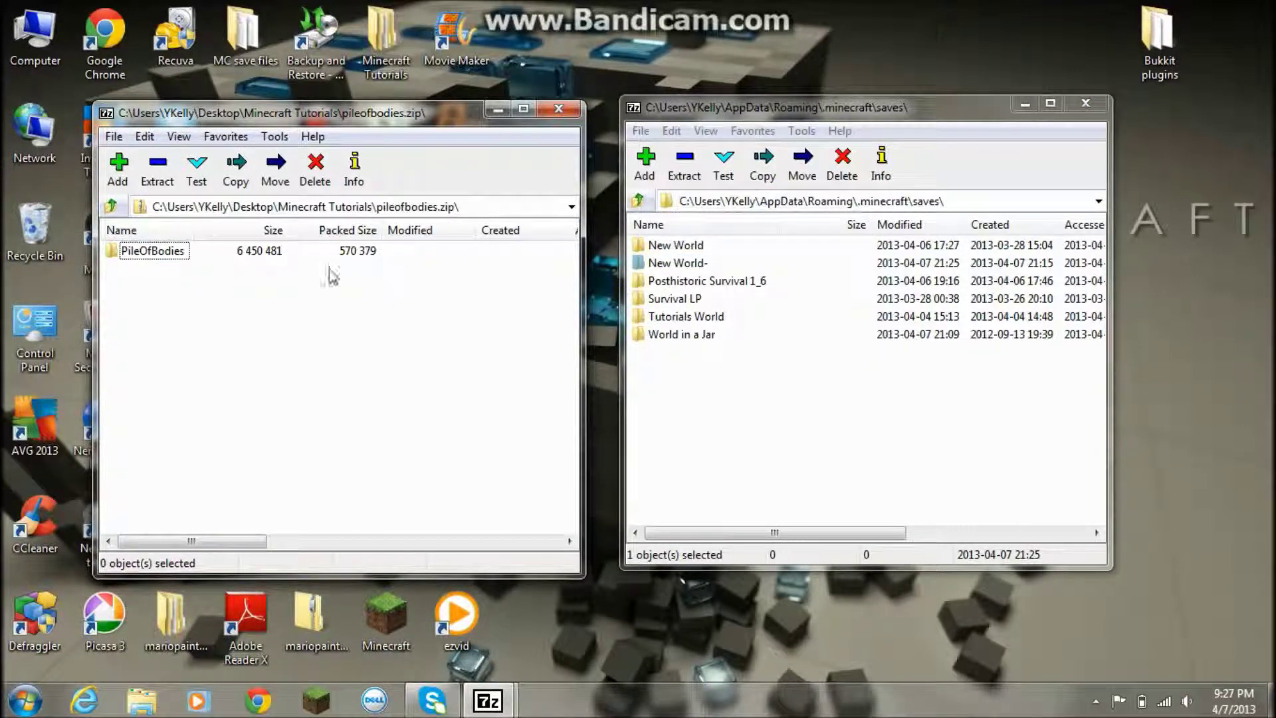
mouse_move(186, 257)
left_mouse_down()
mouse_move(489, 332)
mouse_move(698, 411)
left_mouse_up()
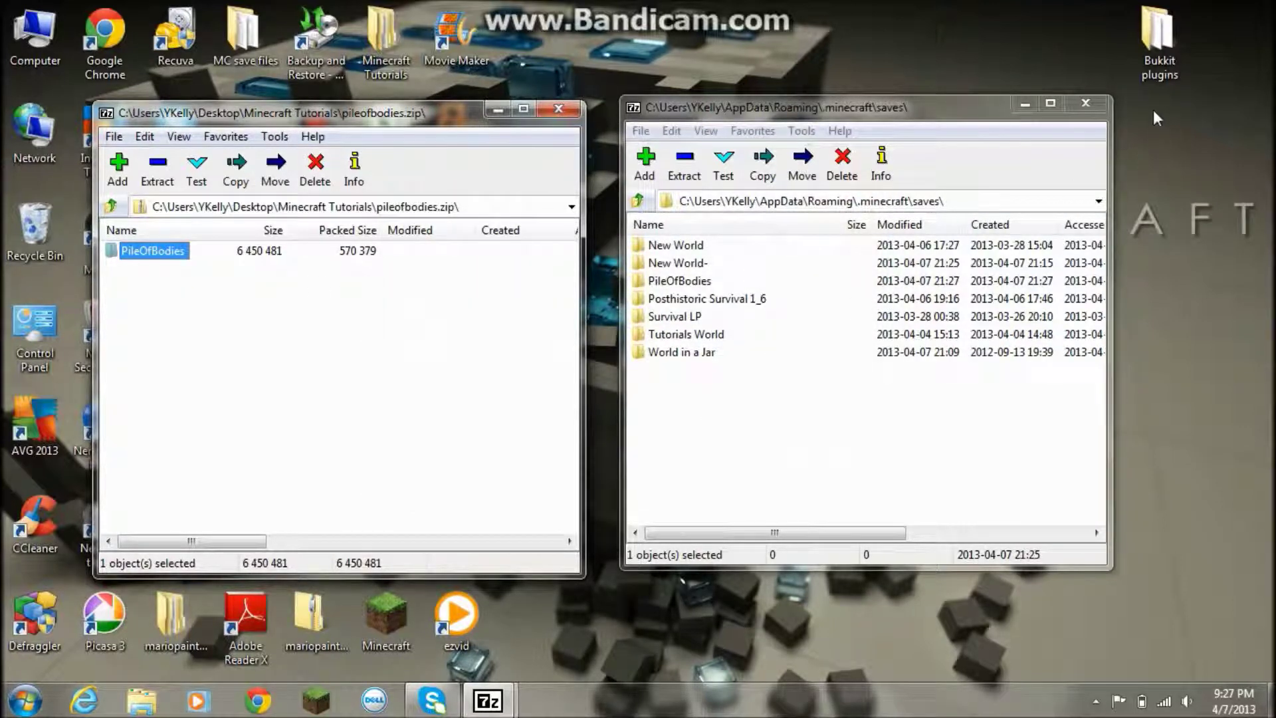
left_click(1089, 105)
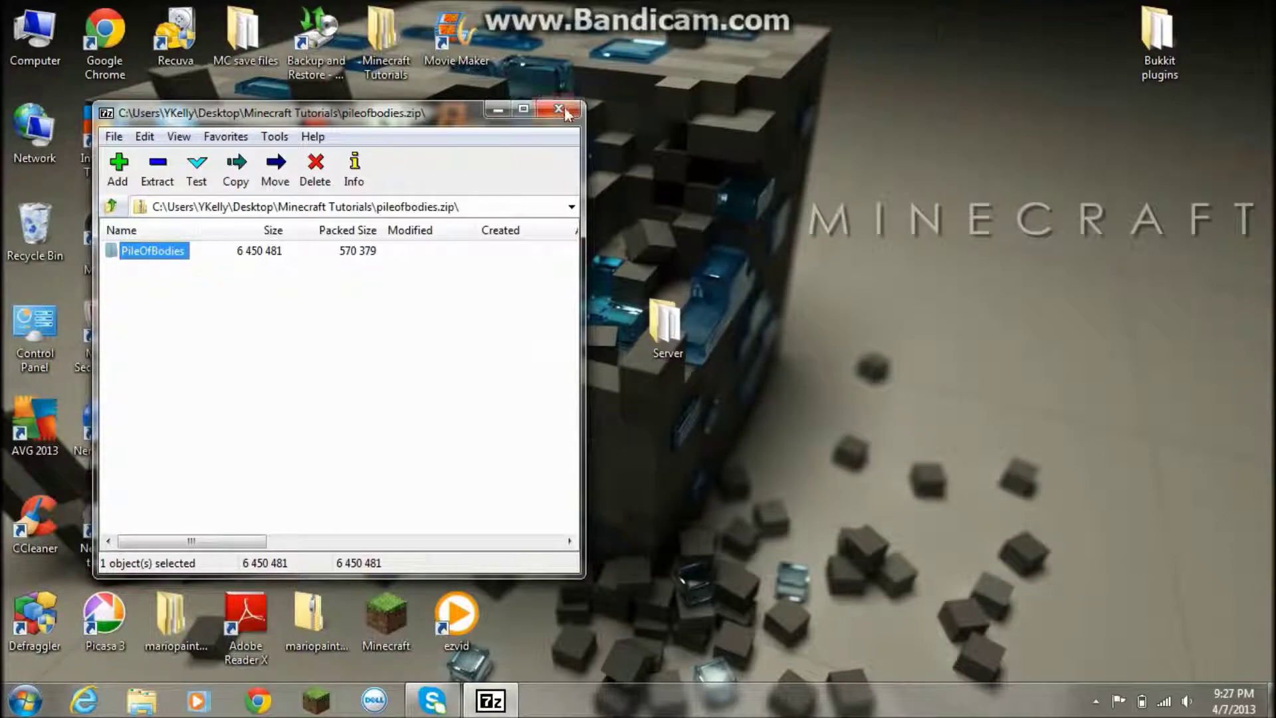
left_click(559, 109)
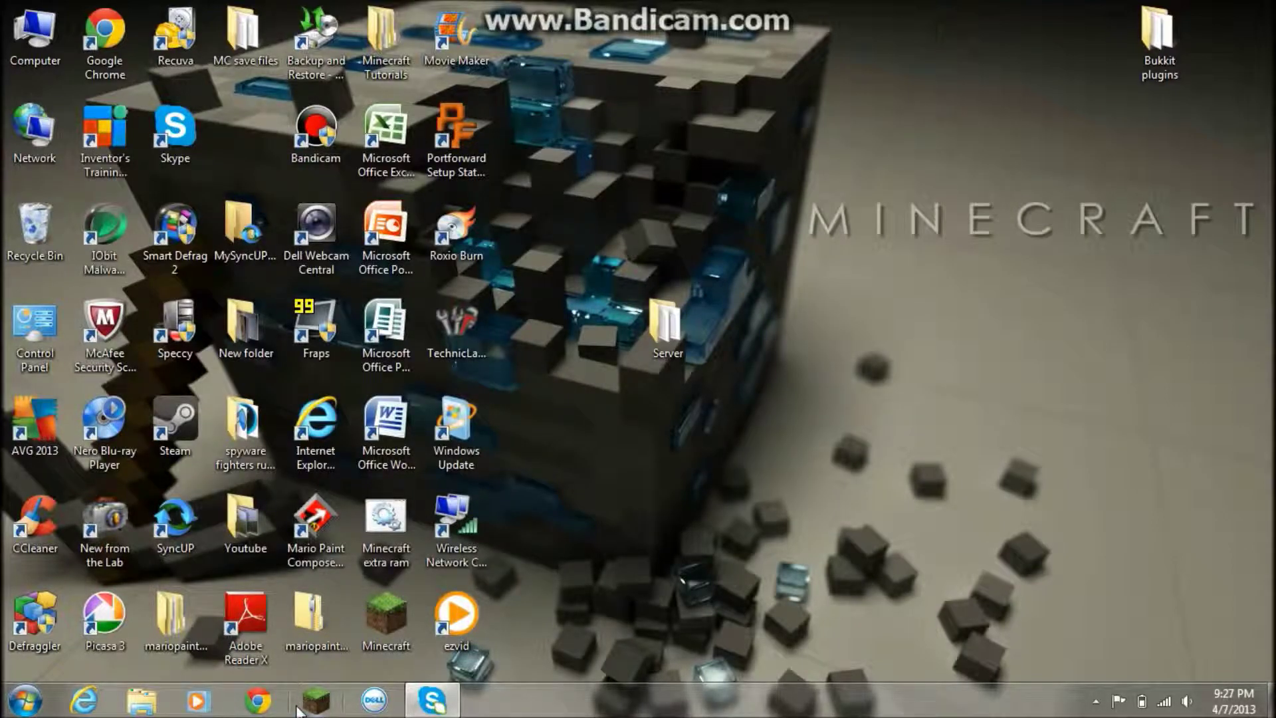
Start the Minecraft launcher, log in to the account, and maximize the game window.
left_click(299, 711)
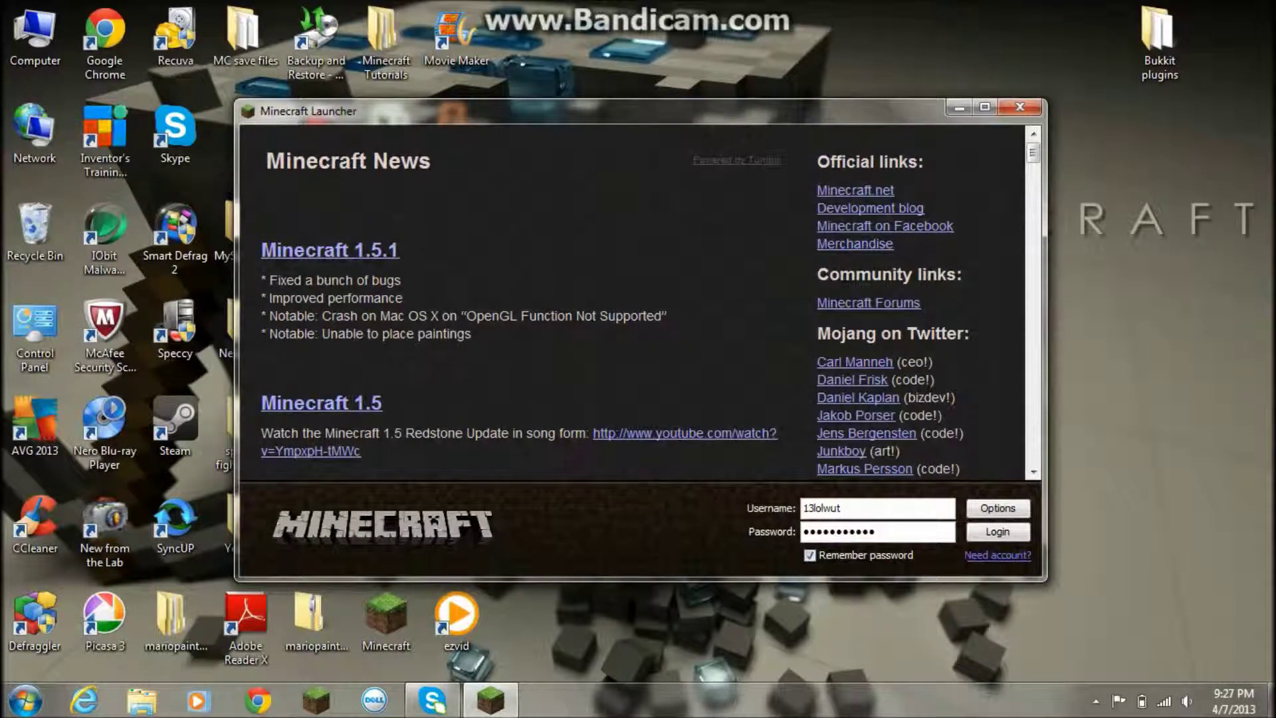
left_click(1010, 536)
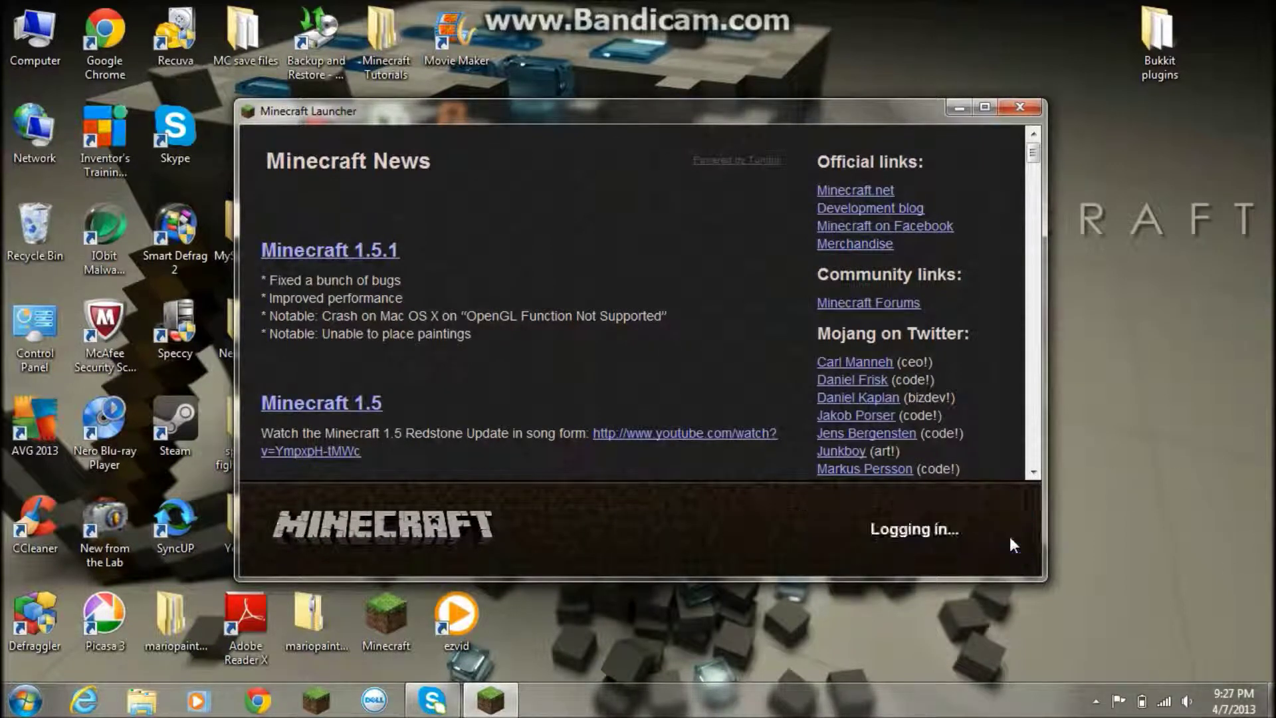
left_click(982, 107)
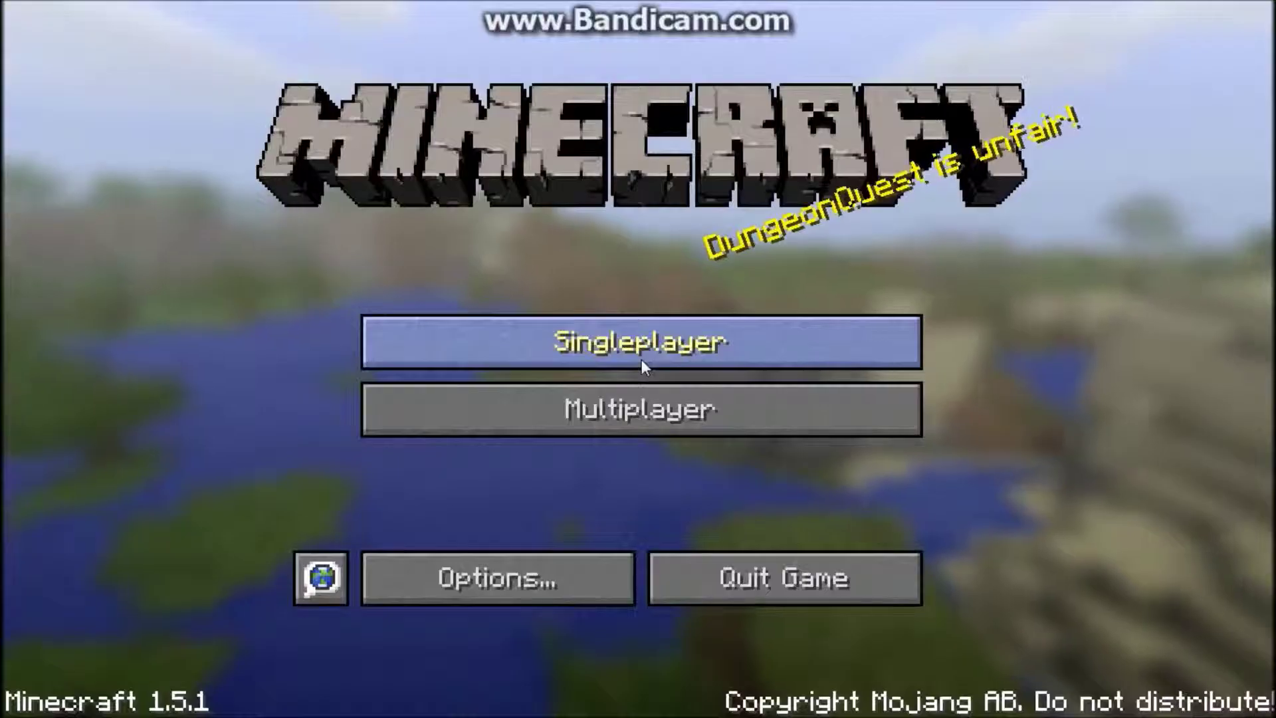
Open Singleplayer, scroll the Select World list and load the PileOfBodies world.
left_click(641, 359)
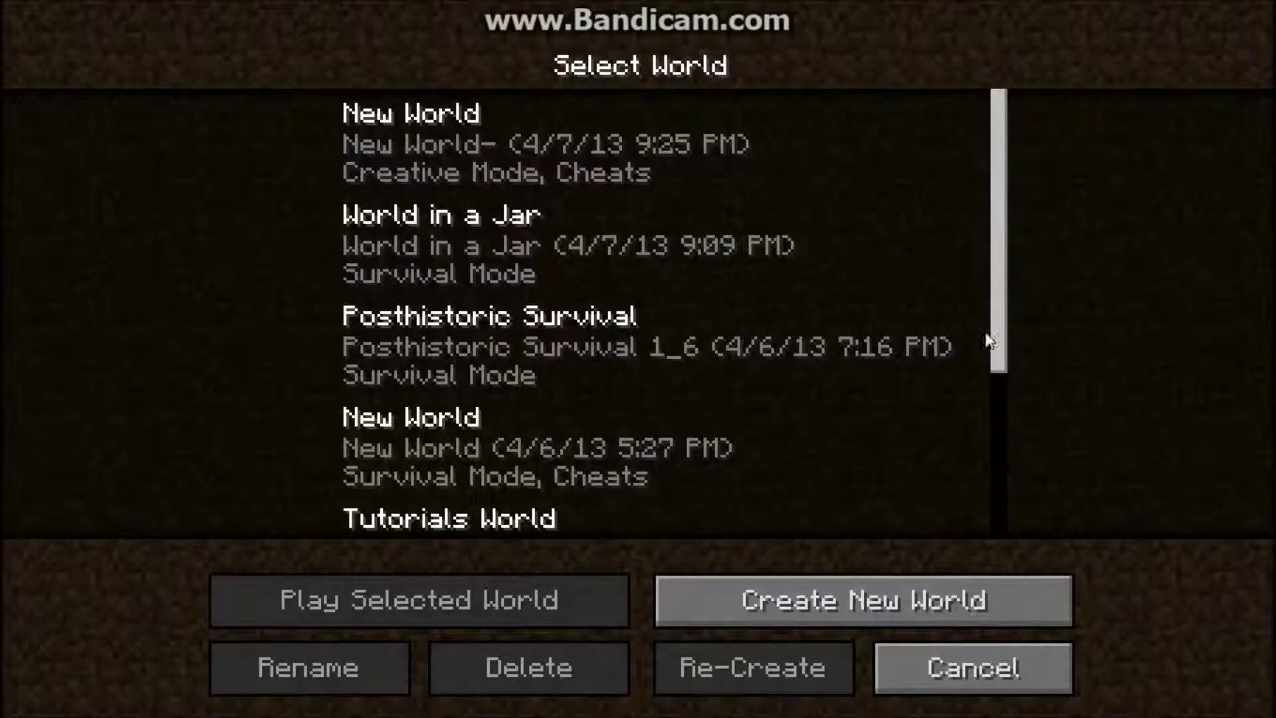
left_click_drag(994, 336, 963, 537)
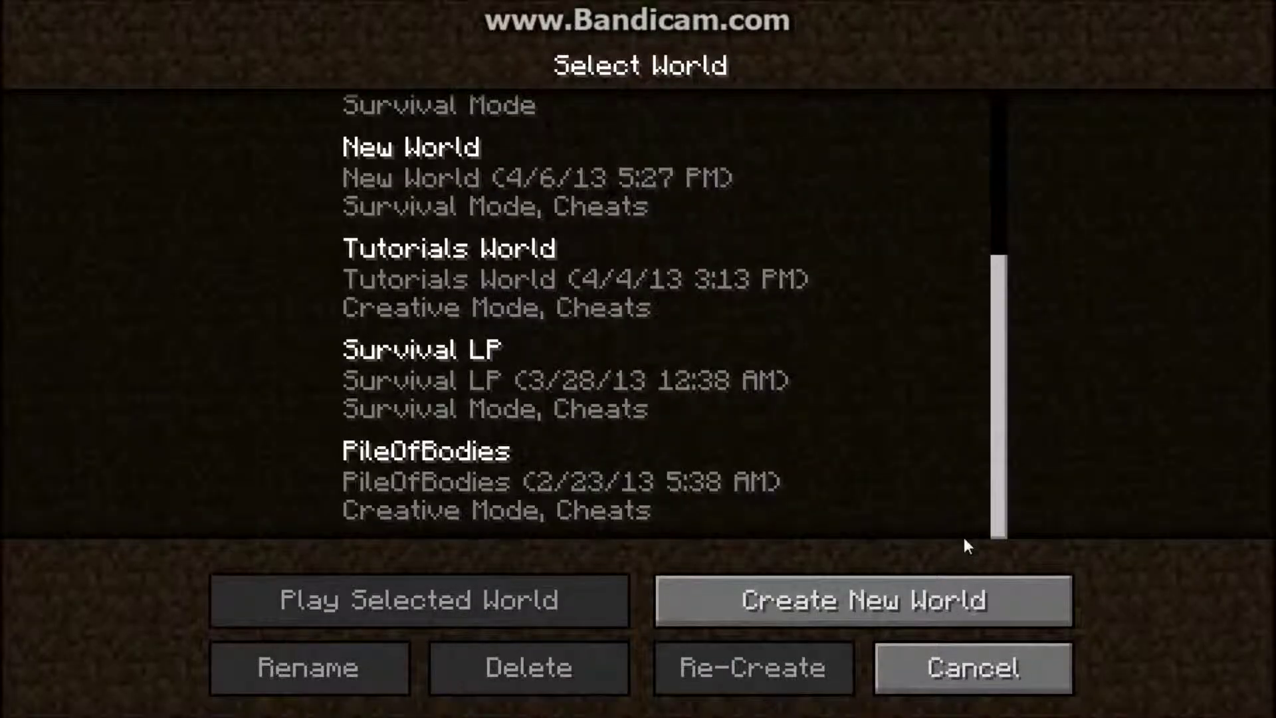
double_click(771, 488)
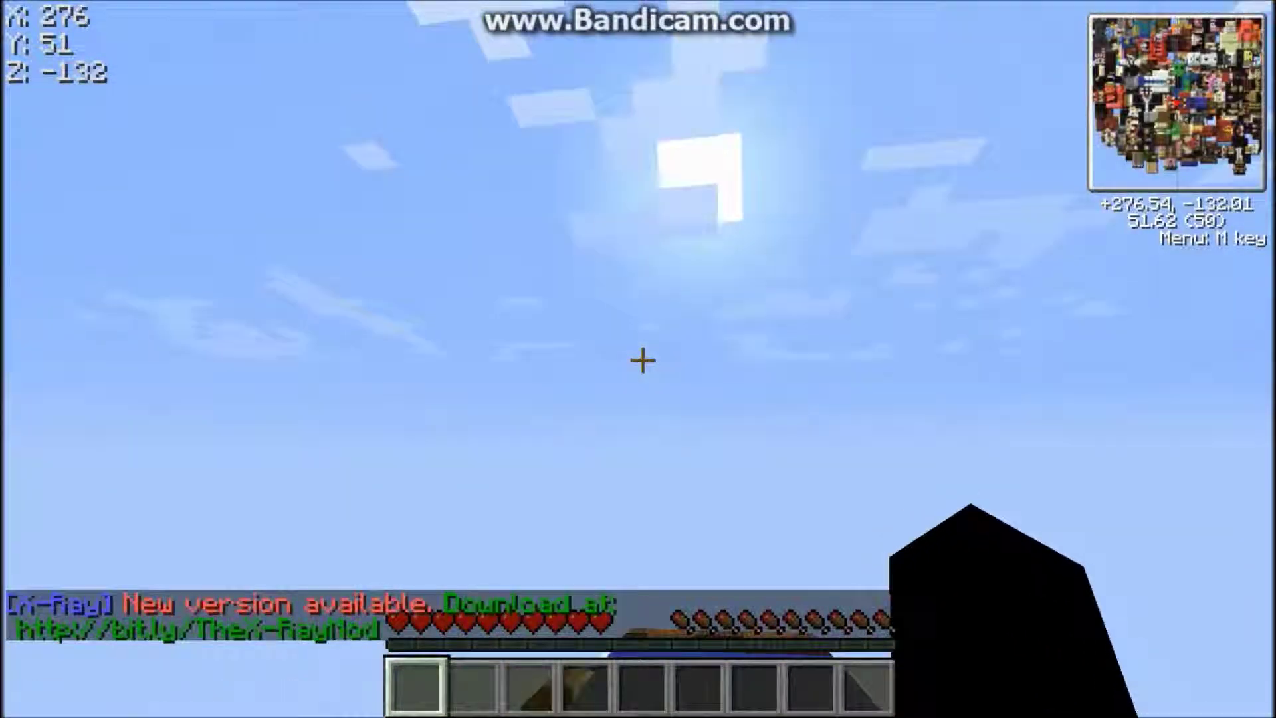
Walk across the pixel-art roof, then pause the game with Esc.
key("w")
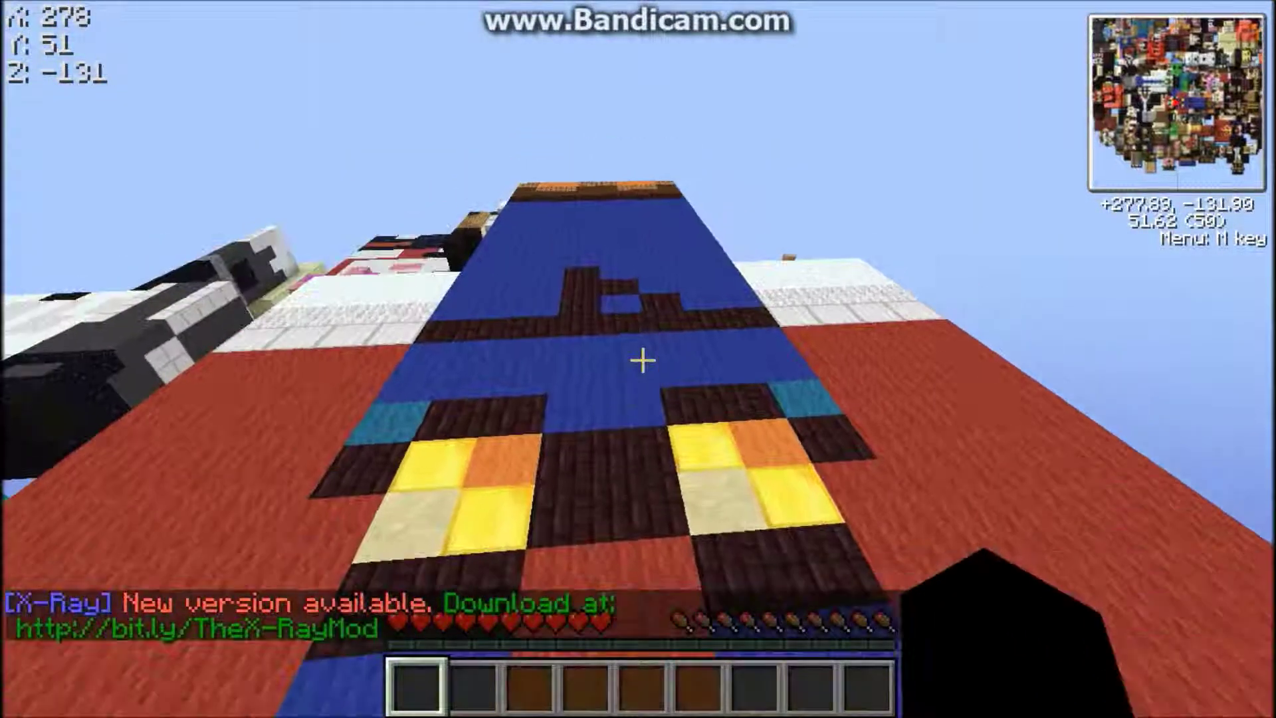
key("w")
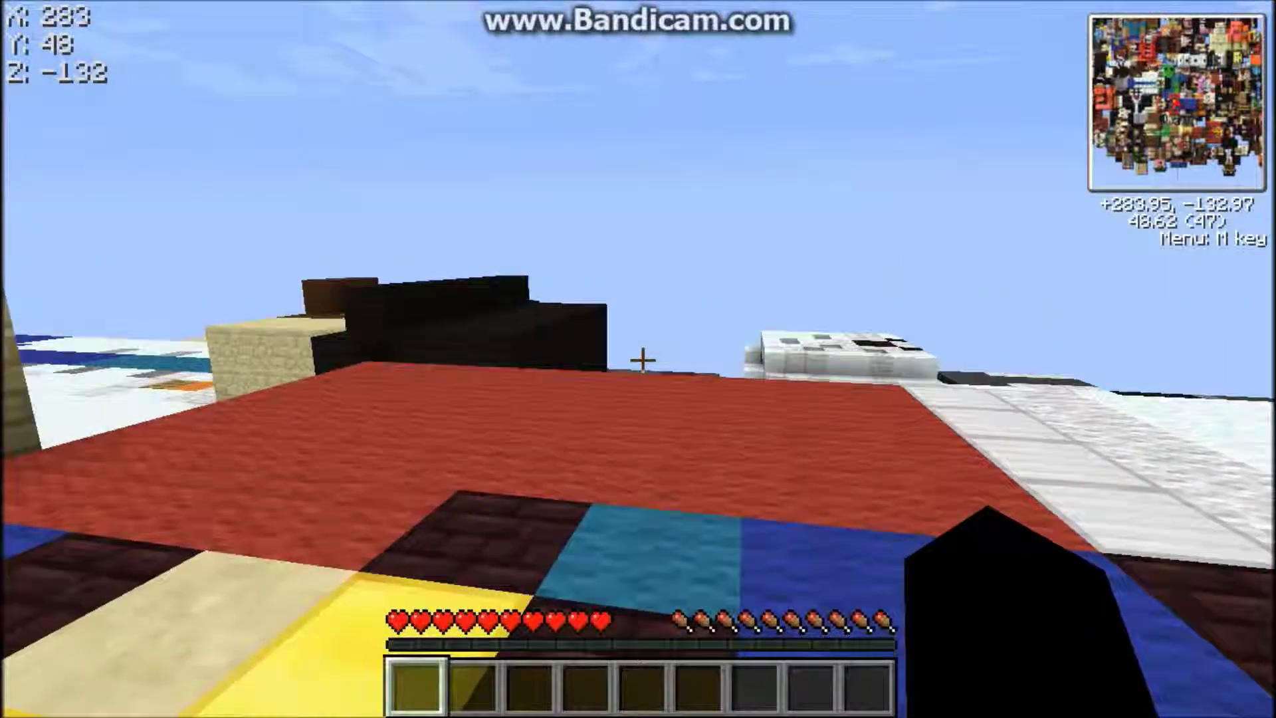
key("Escape")
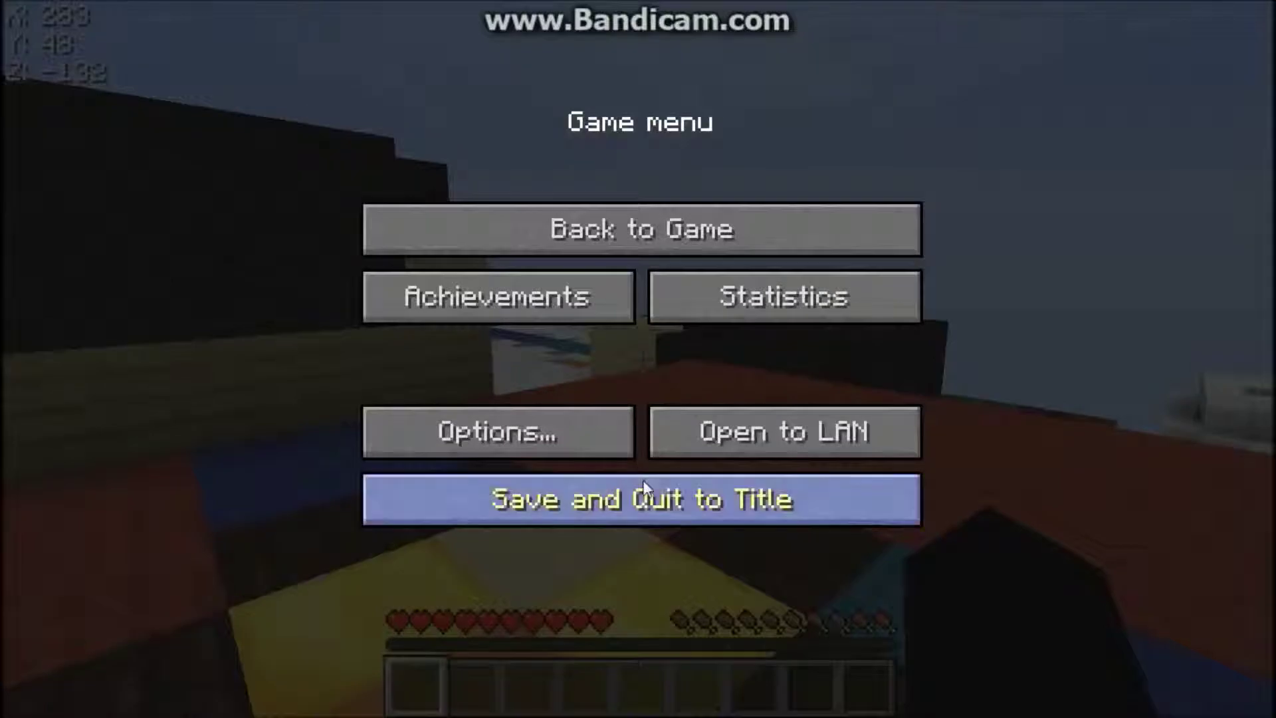